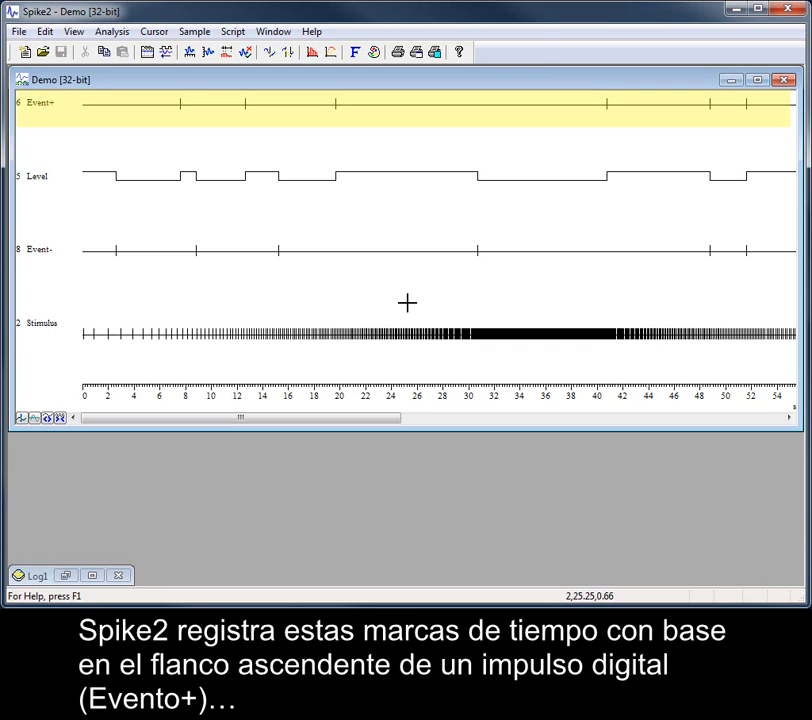
{"action": "left_click", "coordinate": [181, 179]}
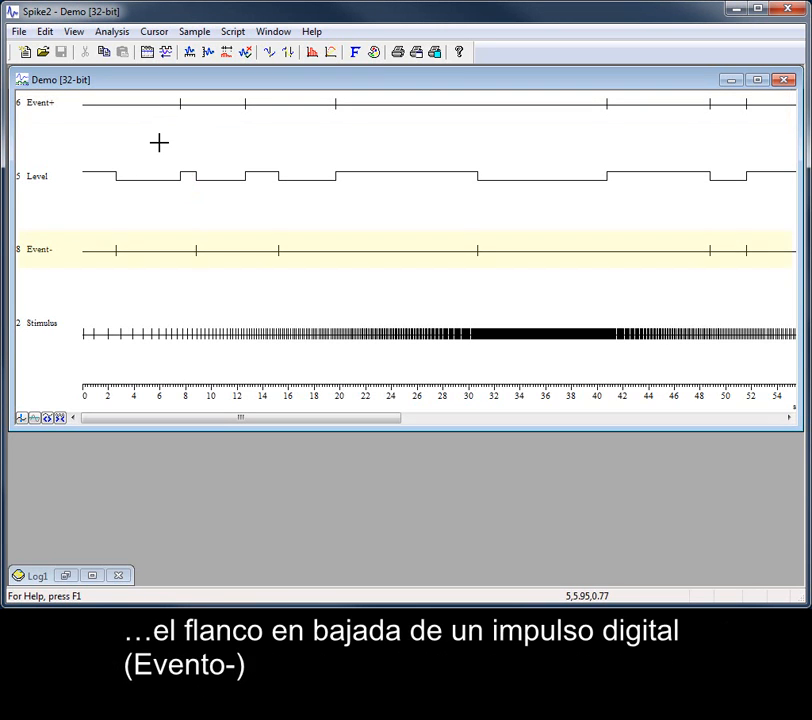
{"action": "left_click", "coordinate": [198, 187]}
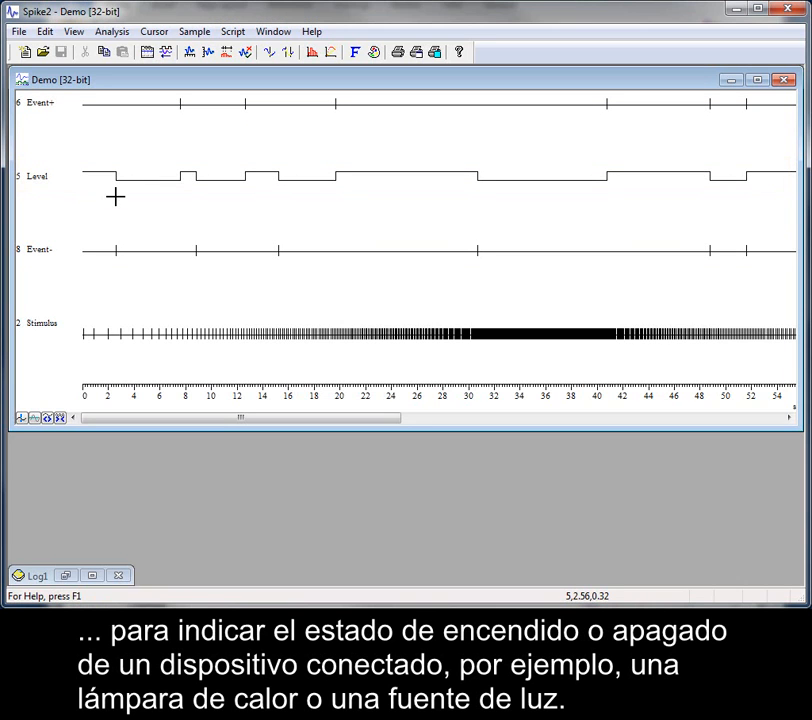
- Create a new Event+ channel in the sampling configuration as channel 4 on 1401 port 0 (Dig In 8), with a 50 Hz maximum event rate
{"action": "left_click", "coordinate": [149, 54]}
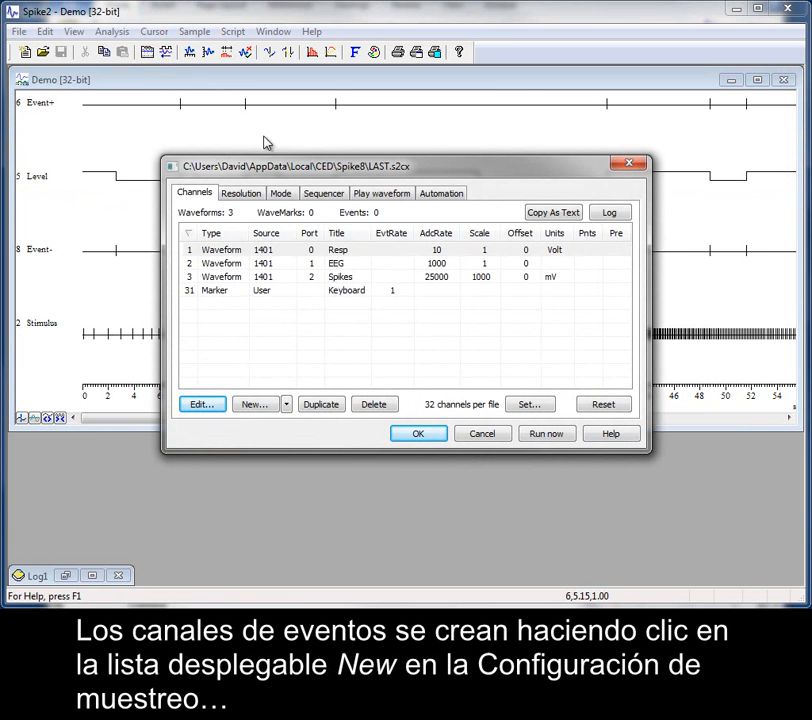
{"action": "left_click", "coordinate": [286, 405]}
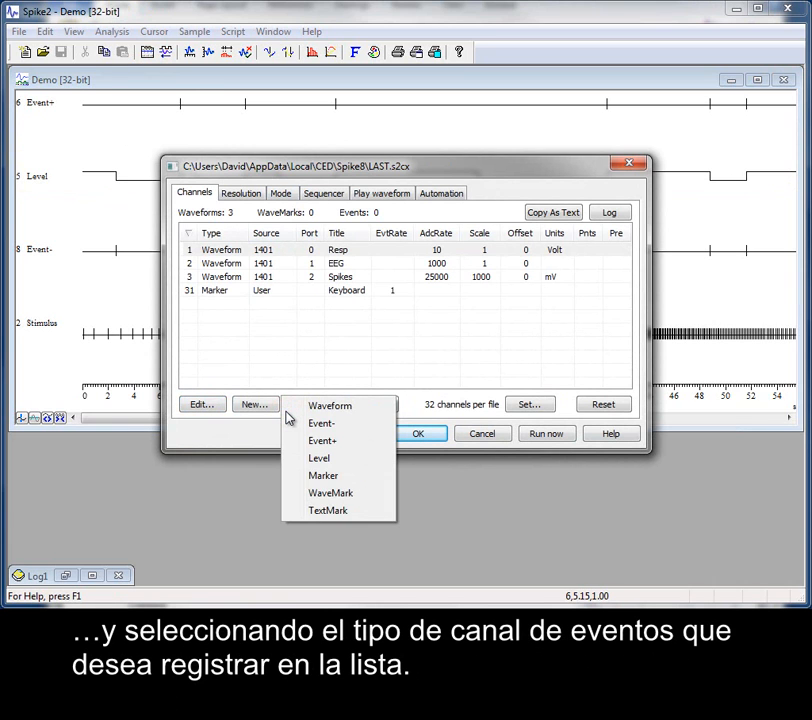
{"action": "left_click", "coordinate": [339, 443]}
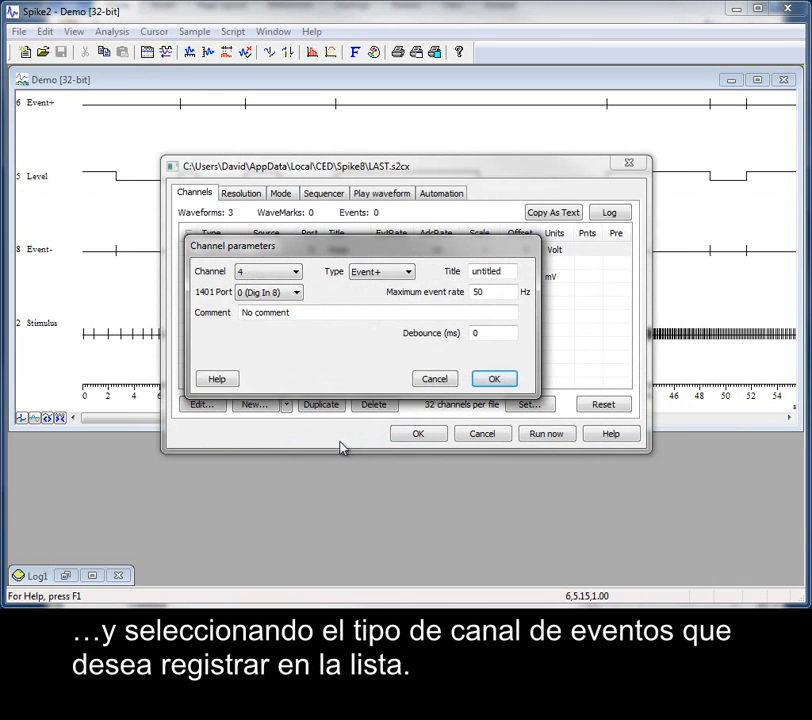
{"action": "left_click", "coordinate": [297, 293]}
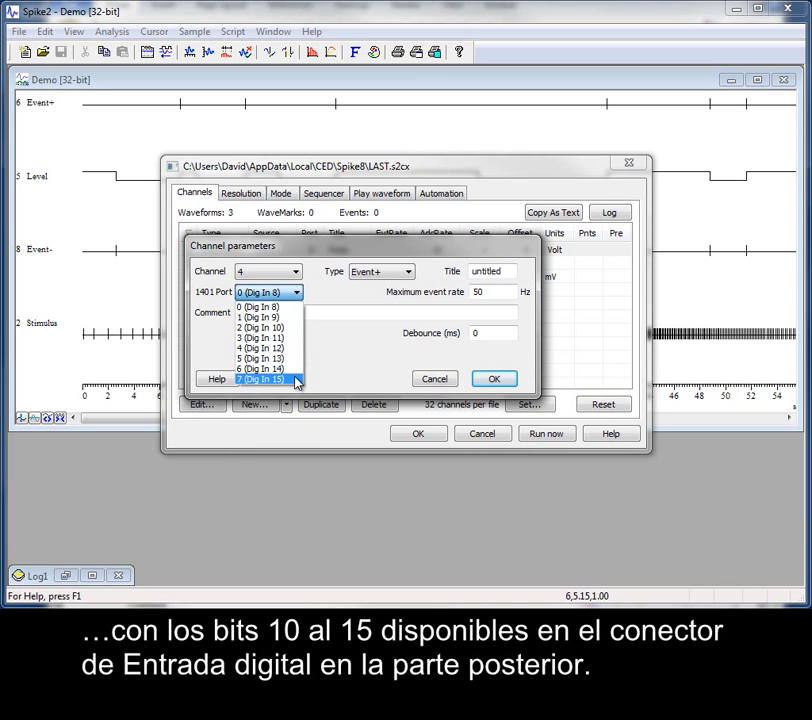
{"action": "left_click", "coordinate": [310, 297]}
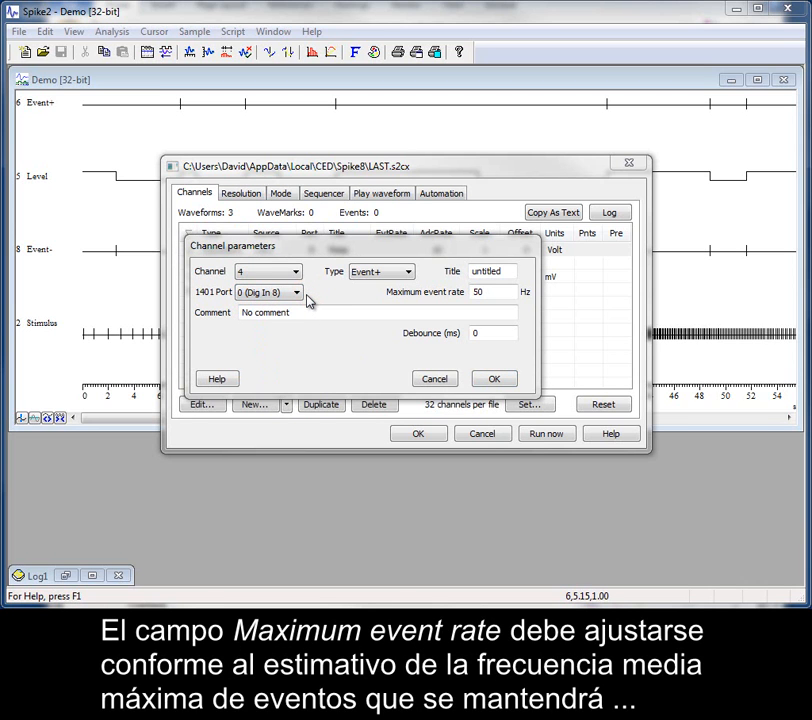
{"action": "left_click", "coordinate": [495, 291]}
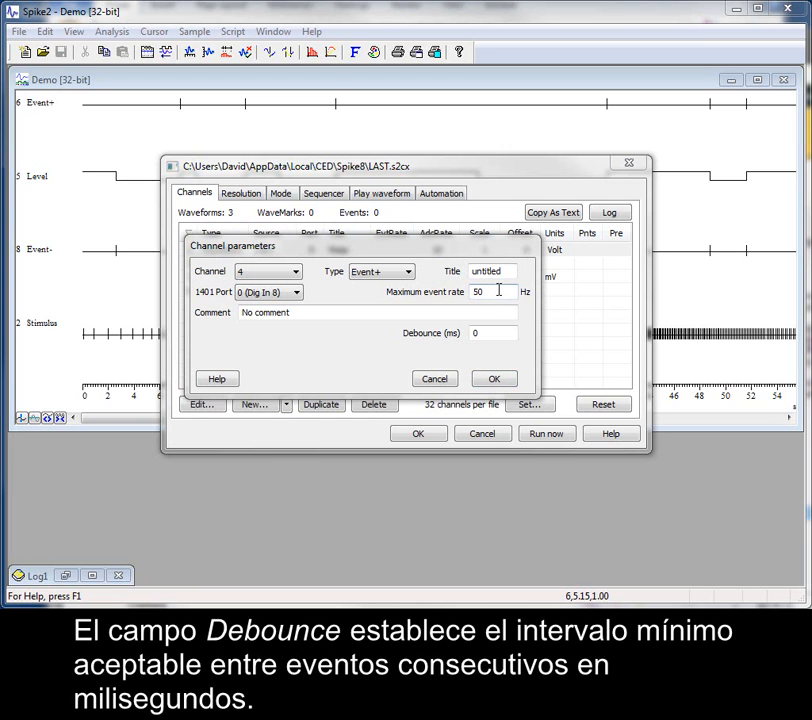
- Set the new Event+ channel's debounce to 10 ms and accept the channel parameters and sampling configuration
{"action": "left_click", "coordinate": [488, 333]}
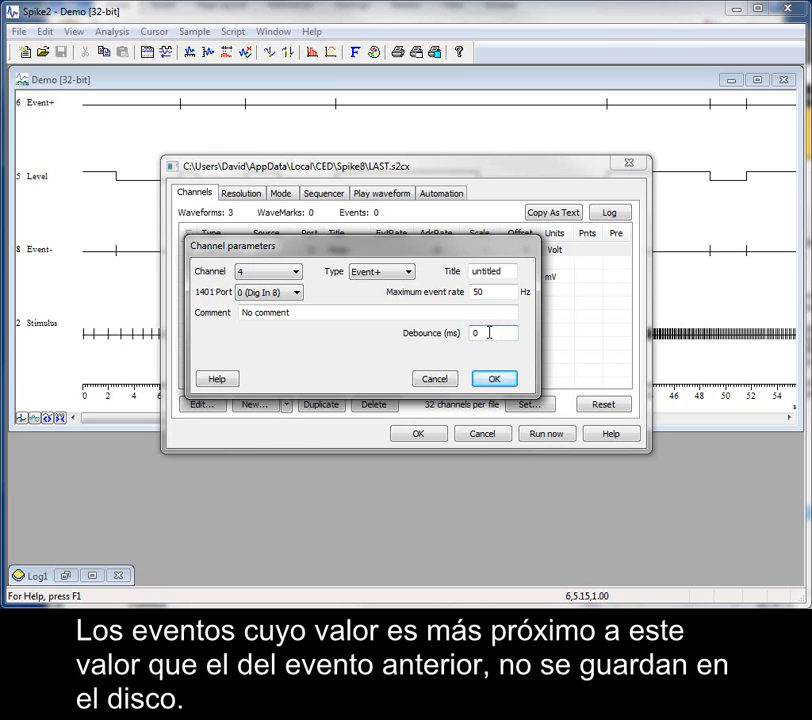
{"action": "double_click", "coordinate": [489, 333]}
{"action": "type", "text": "10"}
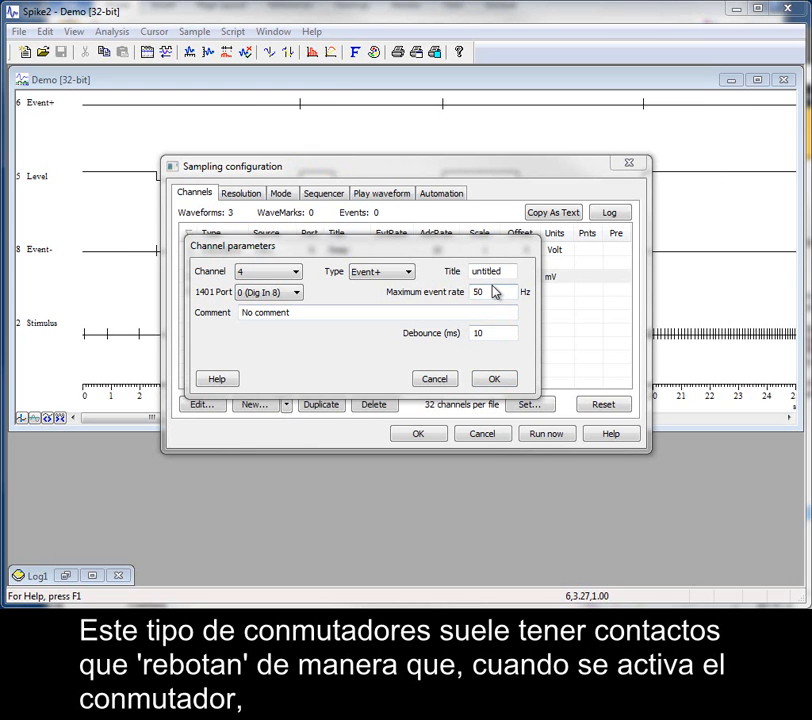
{"action": "left_click", "coordinate": [484, 385]}
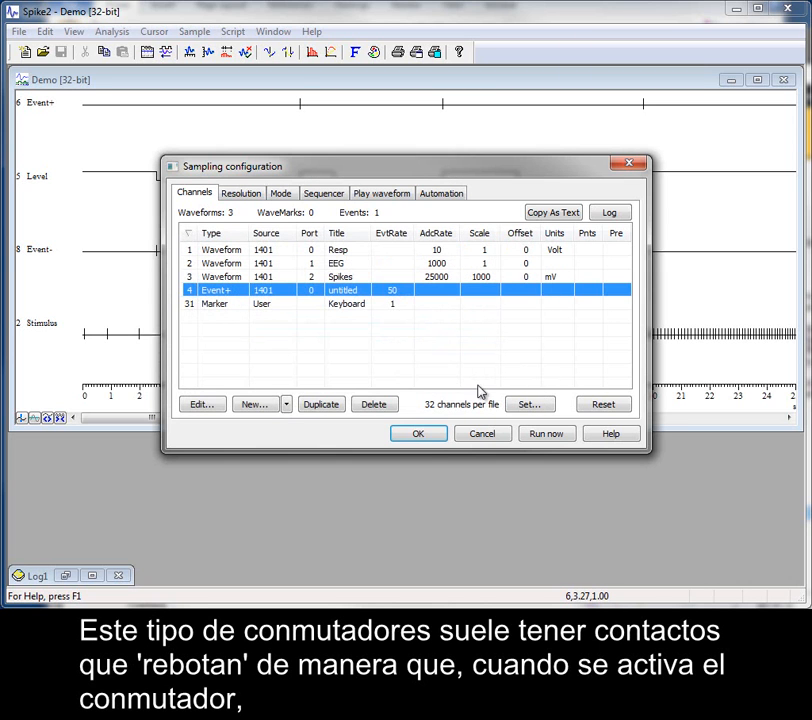
{"action": "left_click", "coordinate": [422, 435]}
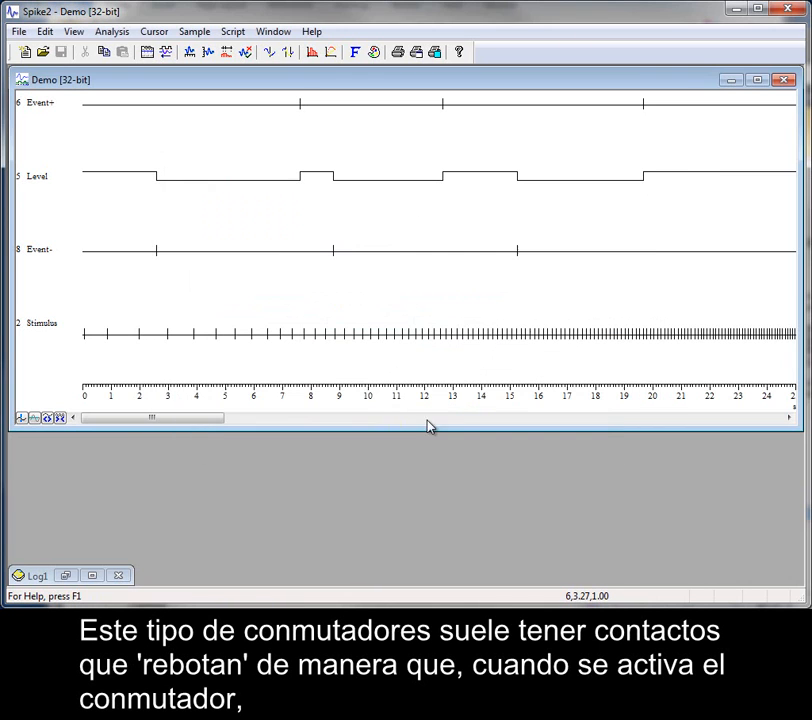
- Zoom the time axis into the burst of closely spaced events near 51.609 s to examine it, and return to the full time range
{"action": "double_click", "coordinate": [438, 390]}
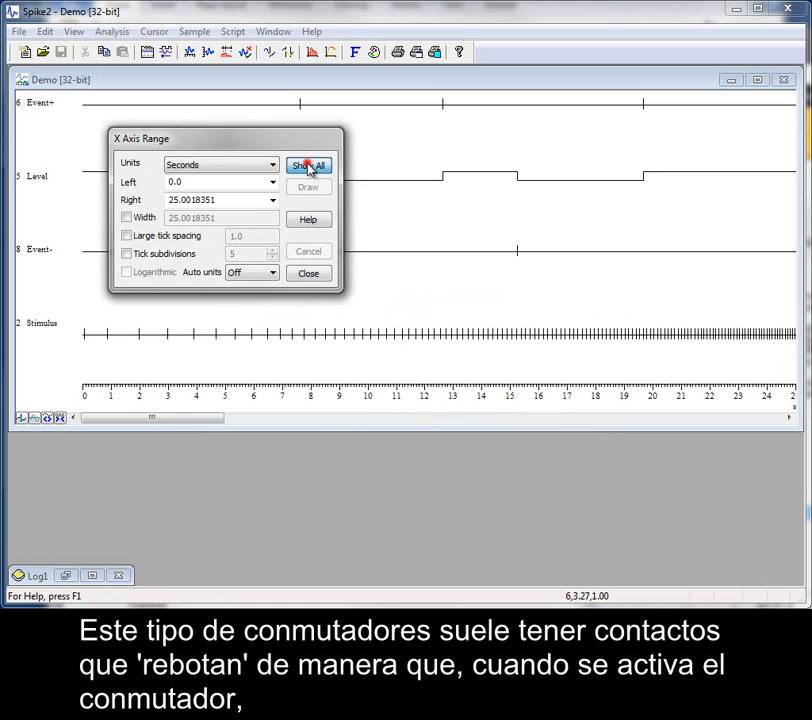
{"action": "left_click", "coordinate": [308, 165]}
{"action": "left_click_drag", "start_coordinate": [378, 145], "coordinate": [400, 145]}
{"action": "left_click_drag", "start_coordinate": [323, 152], "coordinate": [477, 160]}
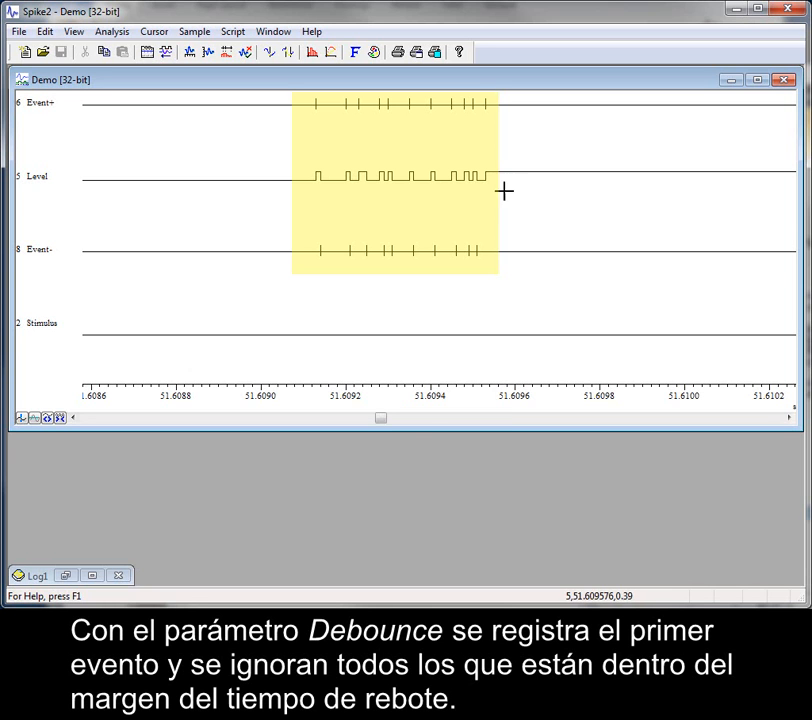
{"action": "double_click", "coordinate": [422, 399]}
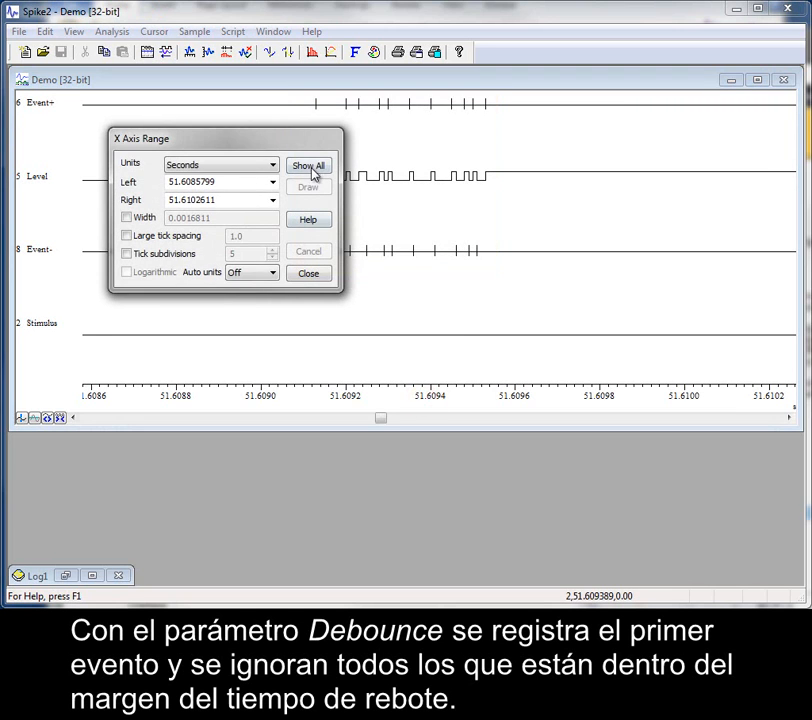
{"action": "left_click", "coordinate": [310, 166]}
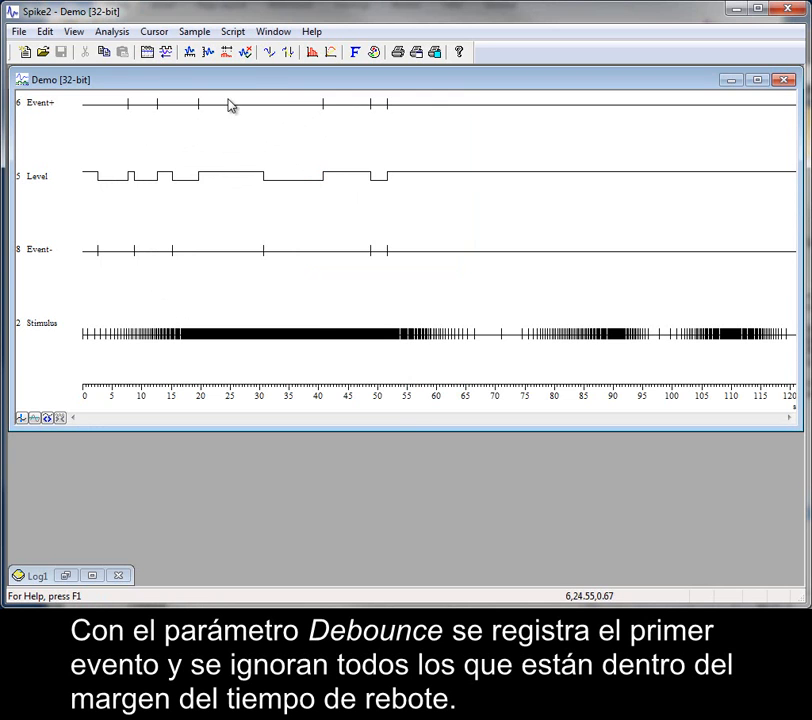
- Review the debounce setting of the untitled Event+ channel in the sampling configuration and close its parameters
{"action": "left_click", "coordinate": [147, 54]}
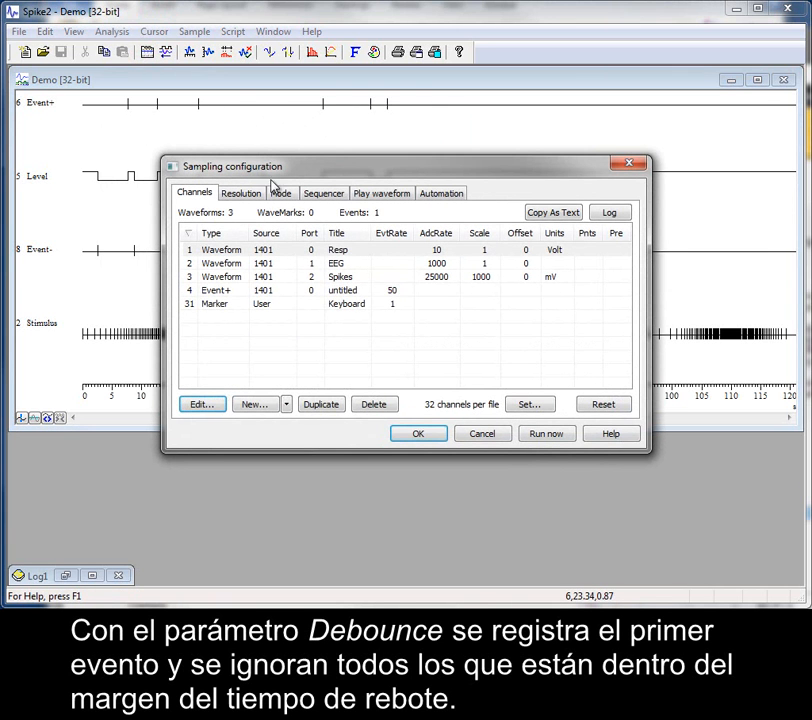
{"action": "double_click", "coordinate": [331, 290]}
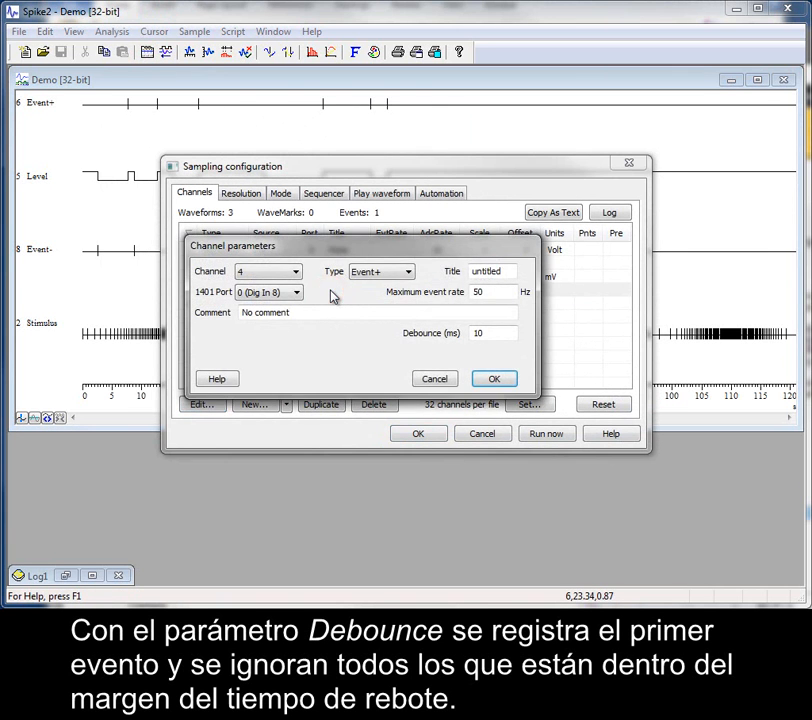
{"action": "left_click", "coordinate": [507, 334]}
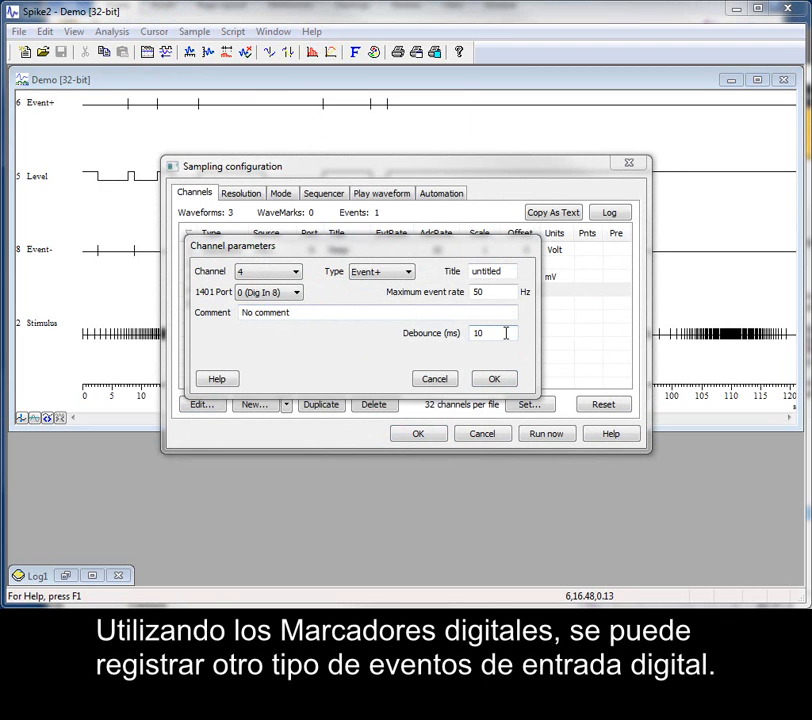
{"action": "left_click", "coordinate": [491, 384]}
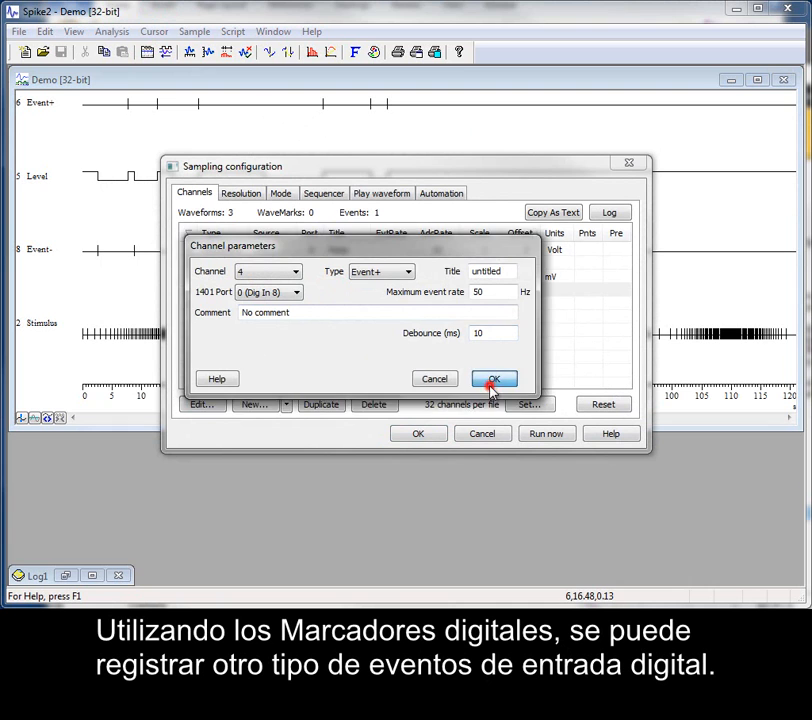
{"action": "left_click", "coordinate": [440, 432]}
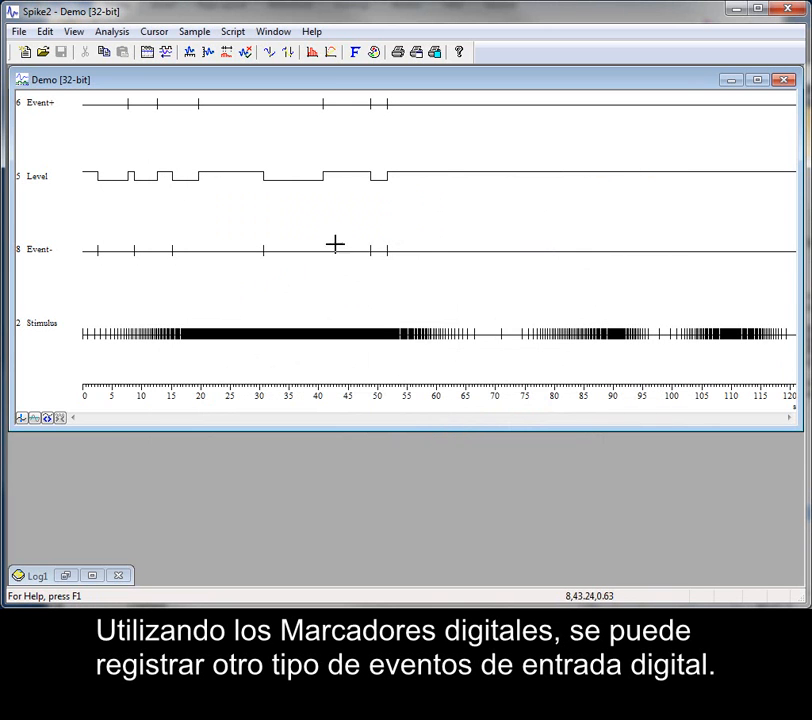
- Show the 32 Memory (Marker) channel in the Demo view and zoom in on its marker codes around 7.6 to 8.8 s
{"action": "right_click", "coordinate": [316, 222]}
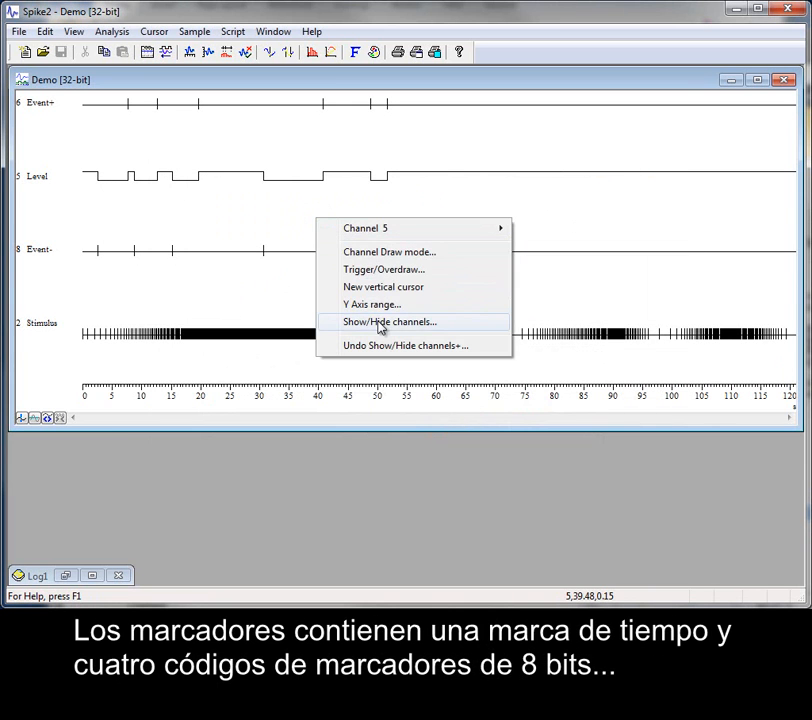
{"action": "left_click", "coordinate": [380, 323]}
{"action": "left_click", "coordinate": [150, 176]}
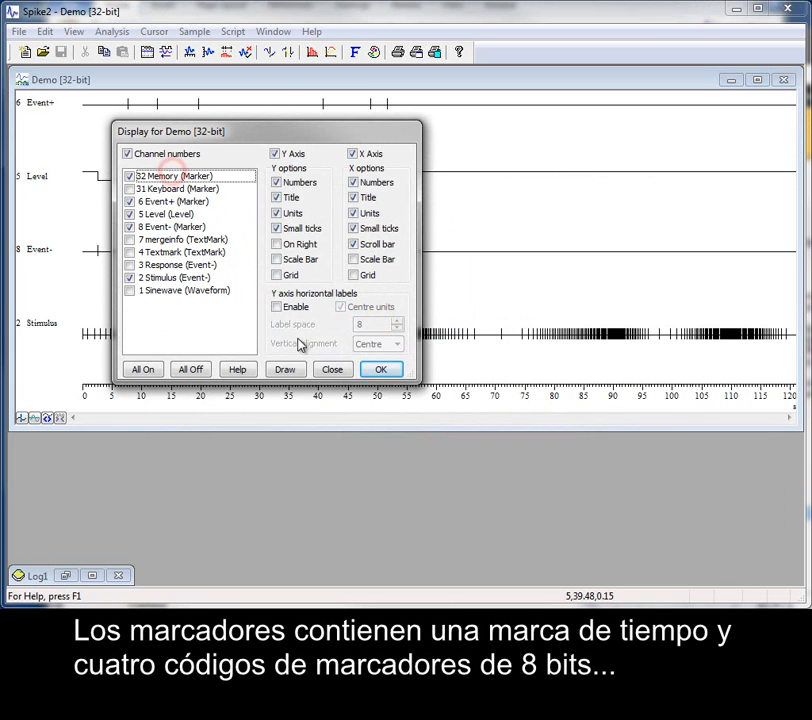
{"action": "left_click", "coordinate": [288, 372]}
{"action": "left_click", "coordinate": [370, 371]}
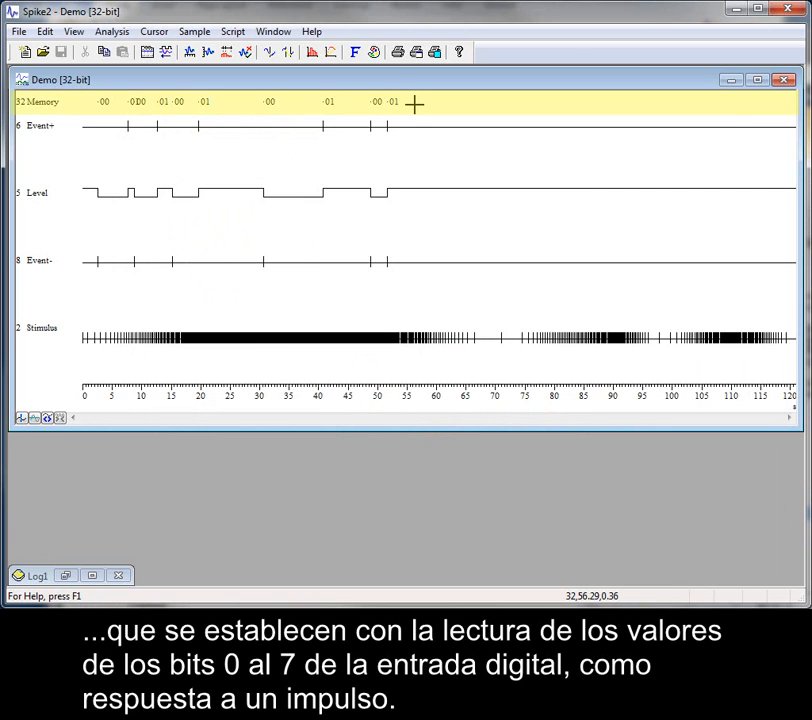
{"action": "left_click_drag", "start_coordinate": [123, 108], "coordinate": [148, 108]}
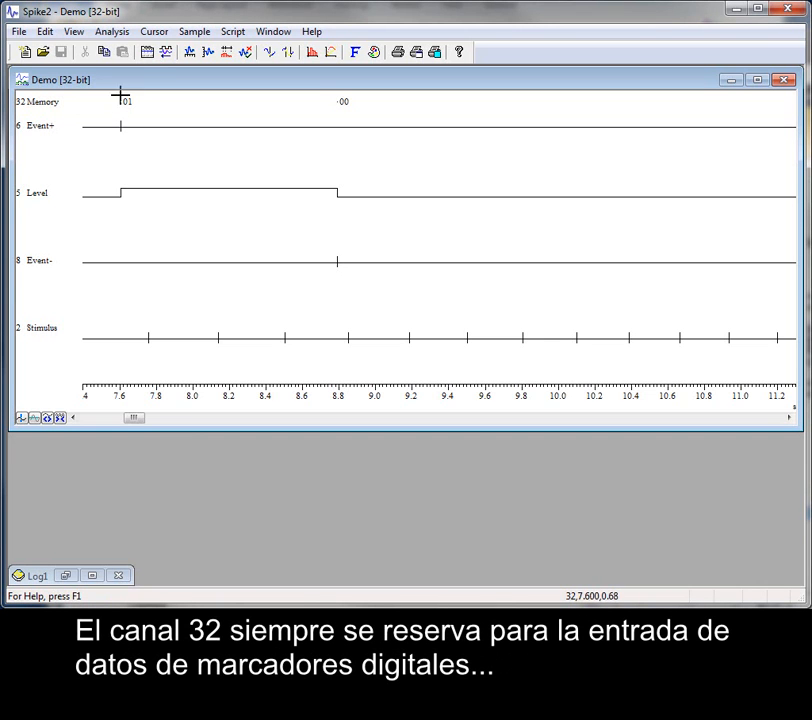
- Add a Marker channel titled DigMark as channel 32 with a 50 Hz maximum event rate and accept the sampling configuration
{"action": "left_click", "coordinate": [147, 53]}
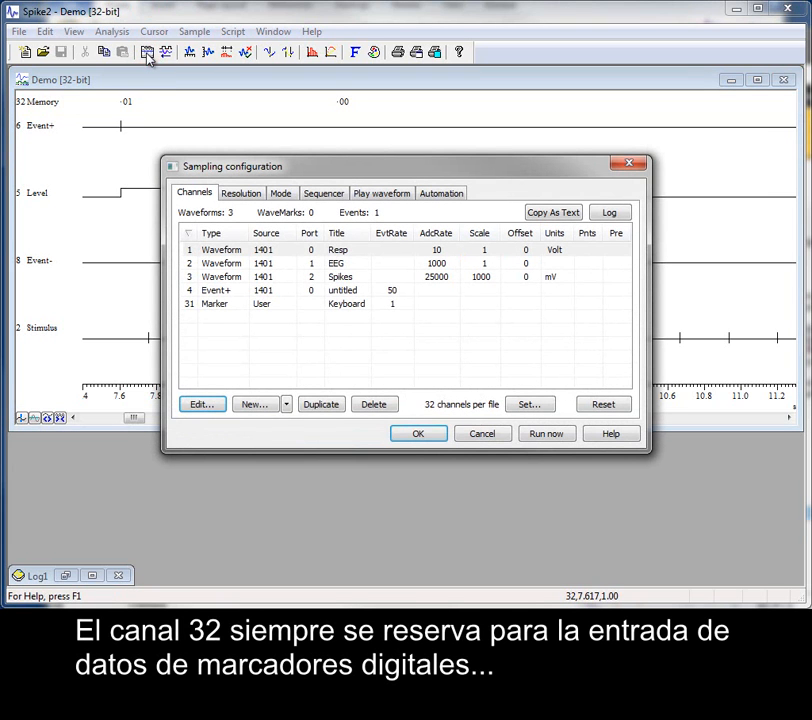
{"action": "left_click", "coordinate": [285, 405]}
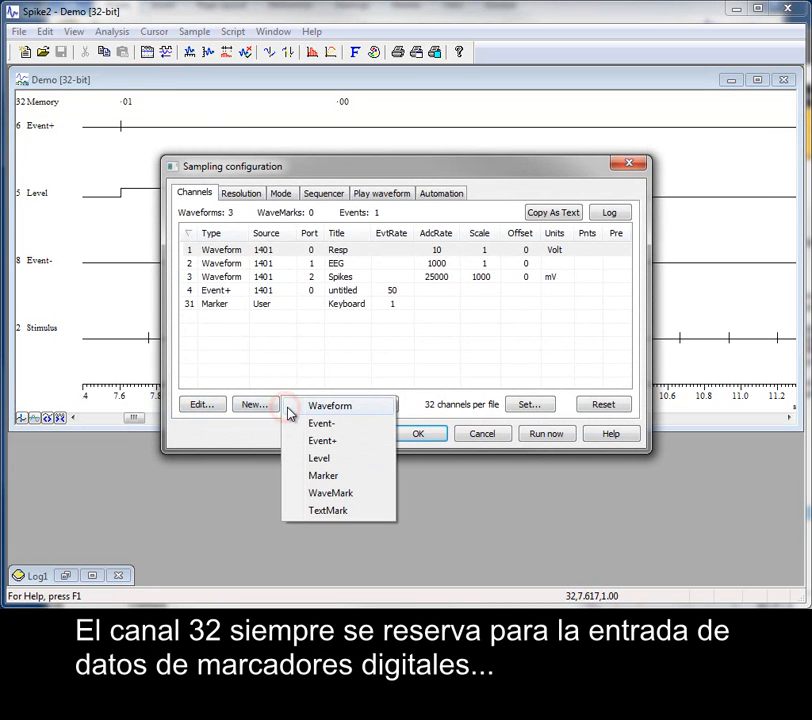
{"action": "left_click", "coordinate": [347, 478]}
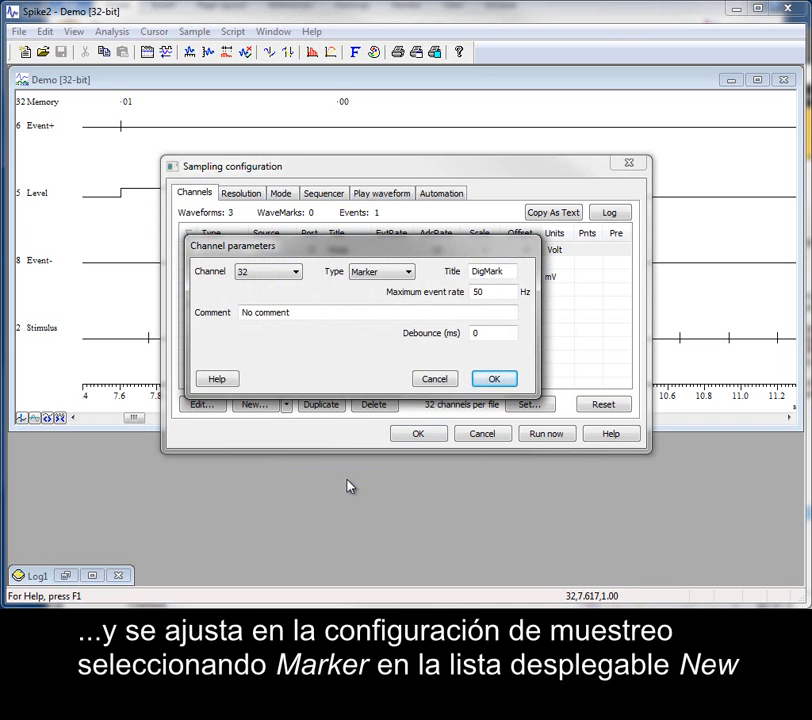
{"action": "left_click", "coordinate": [494, 376]}
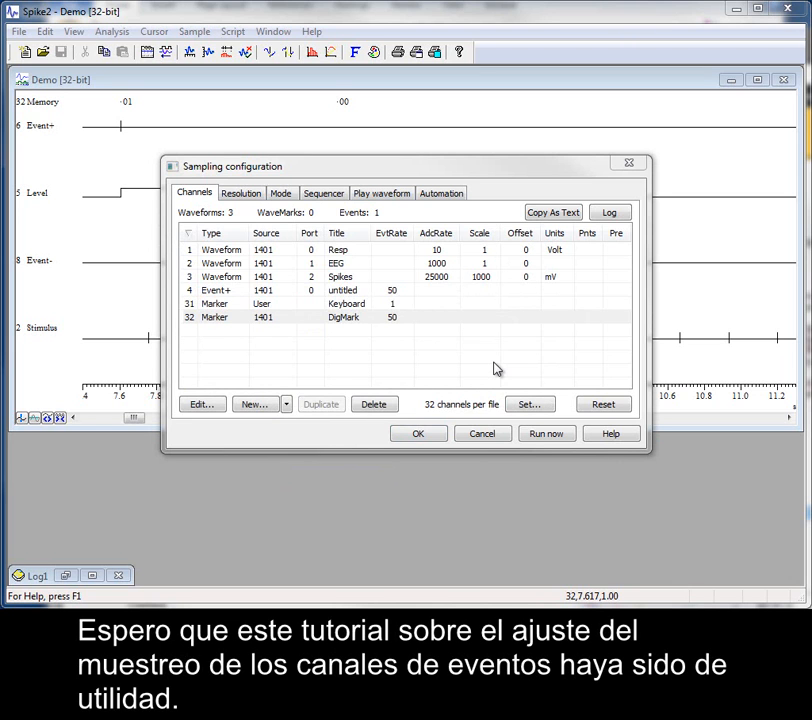
{"action": "left_click", "coordinate": [428, 436]}
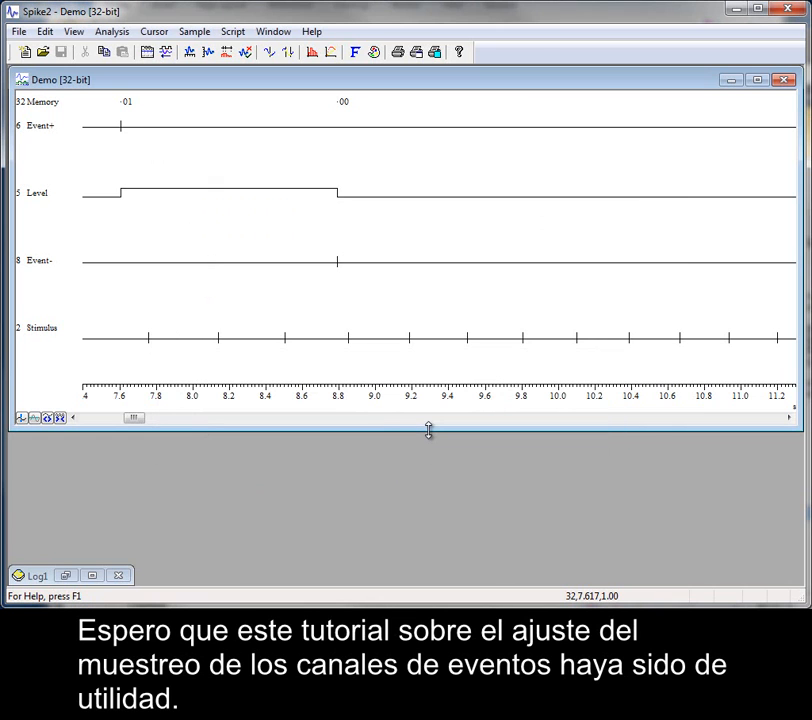